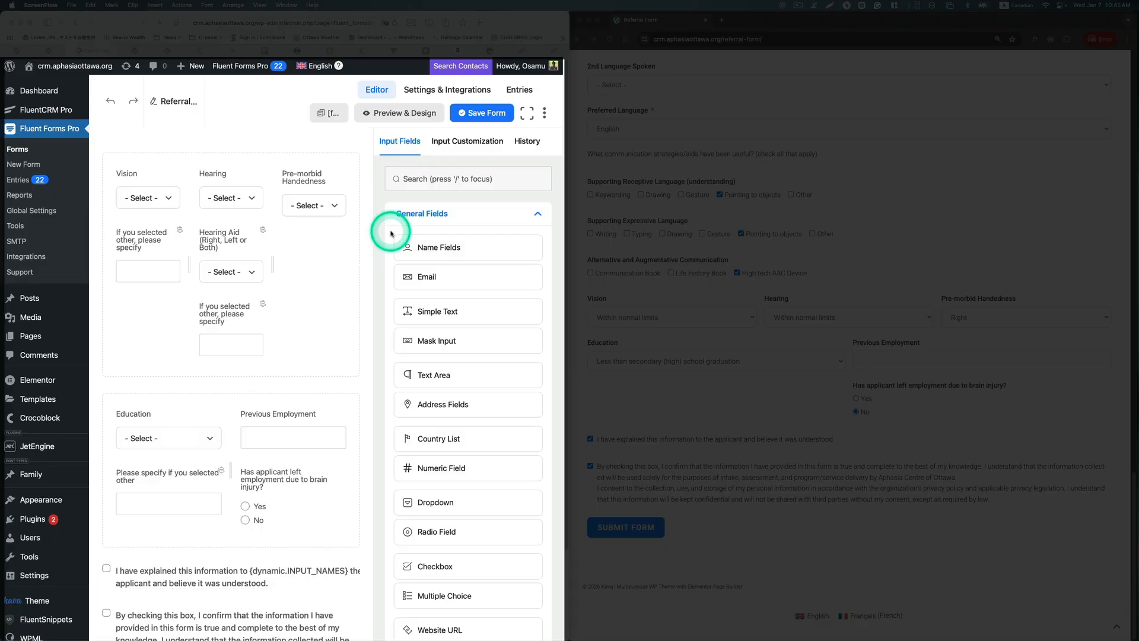
Step: Bring the filled referral form forward and scroll to its consent boxes and submit area
left_click(1057, 240)
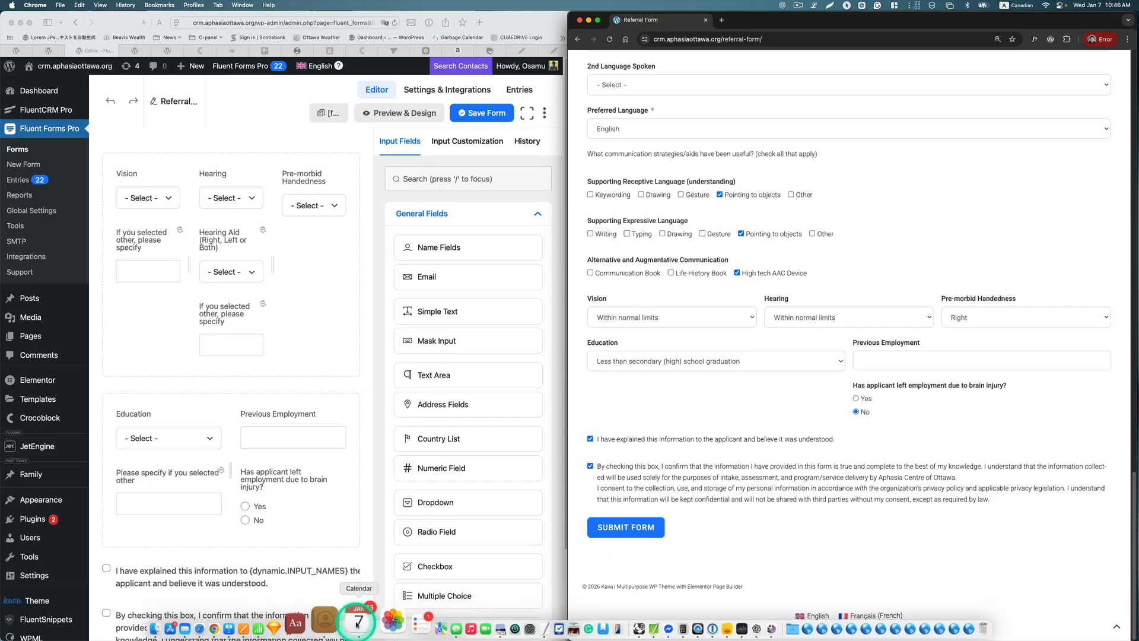
left_click(357, 622)
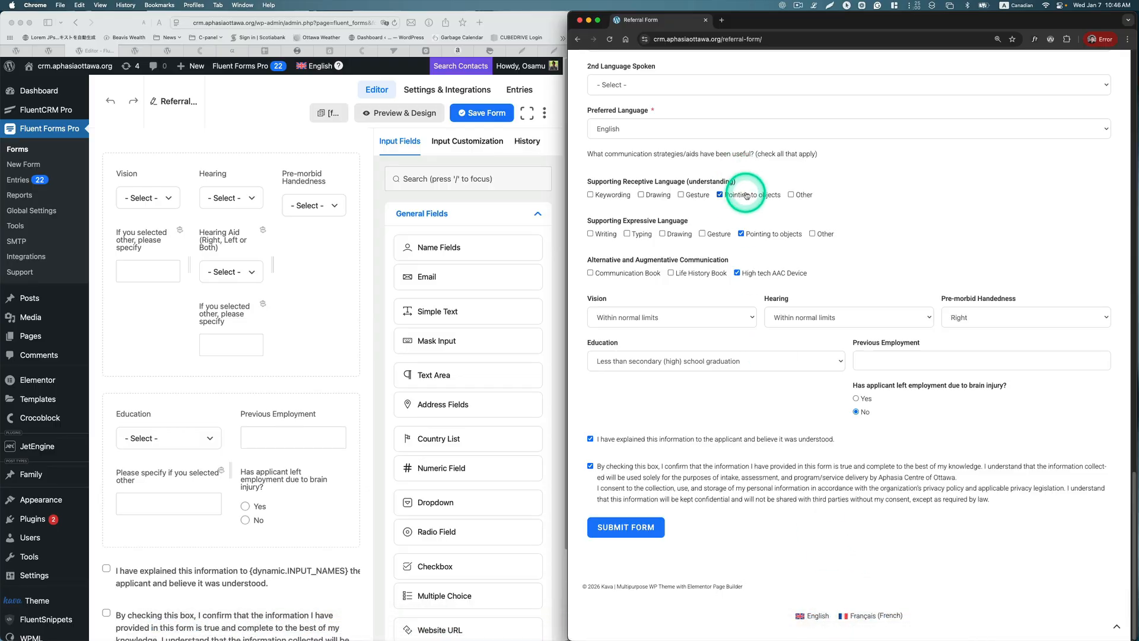
scroll(745, 193, "up", 10)
scroll(744, 193, "down", 10)
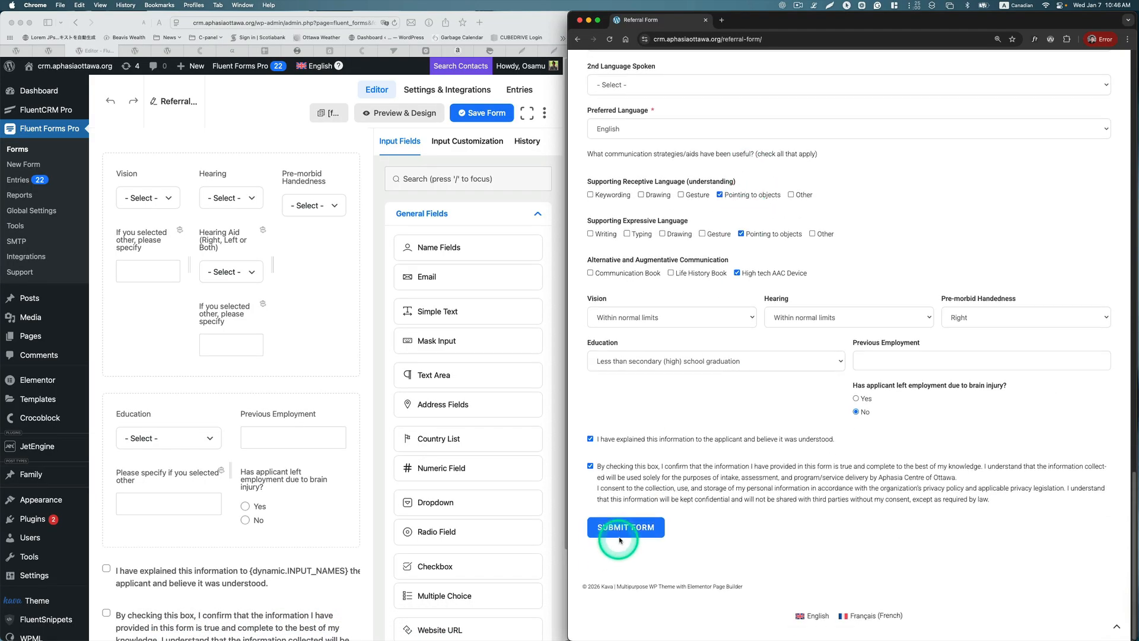
Step: Submit the referral form, first filling in the required Referring Person's Name field
left_click(620, 527)
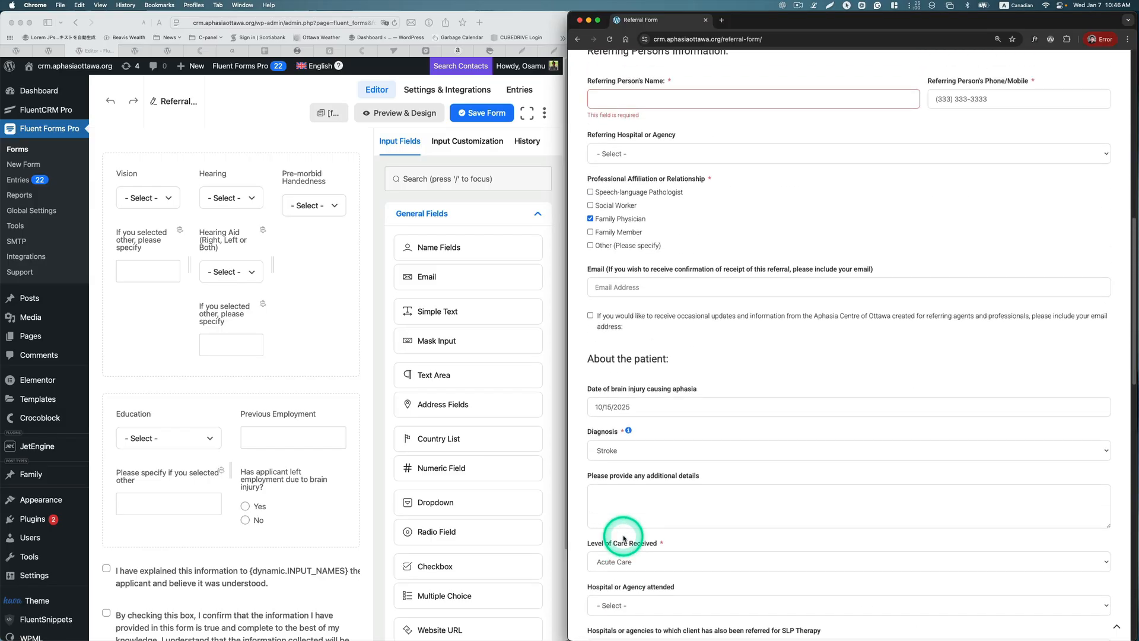
left_click(712, 98)
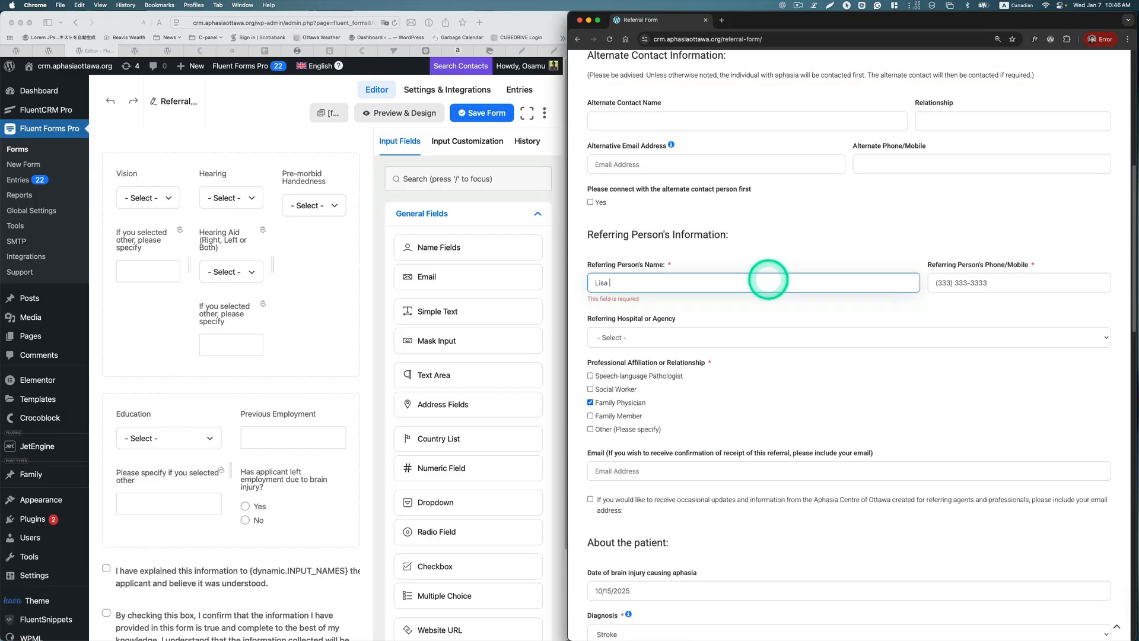
scroll(954, 407, "down", 15)
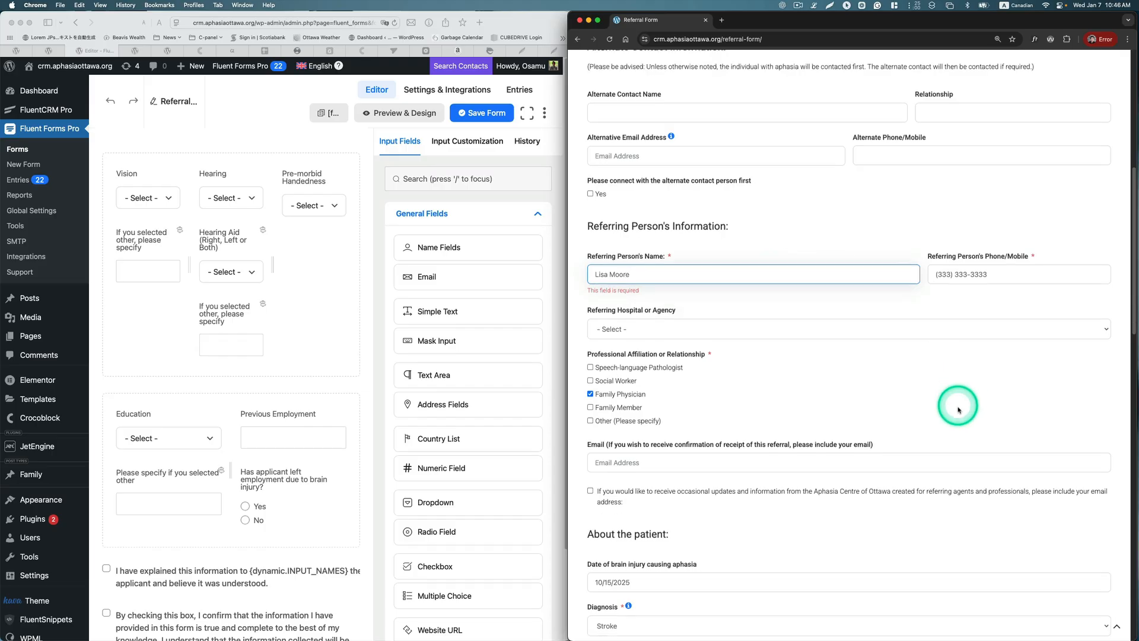
left_click(665, 522)
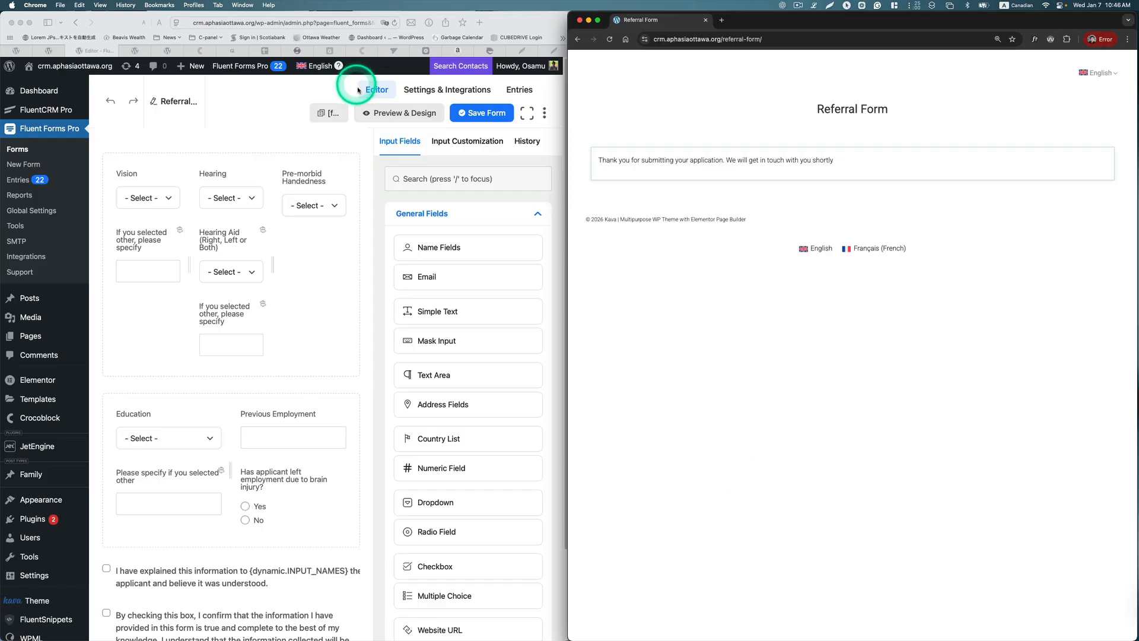
Step: Confirm the newest FluentCRM contact shows Application Submission Date 2026-01-07, then open Settings
left_click(62, 111)
left_click(69, 111)
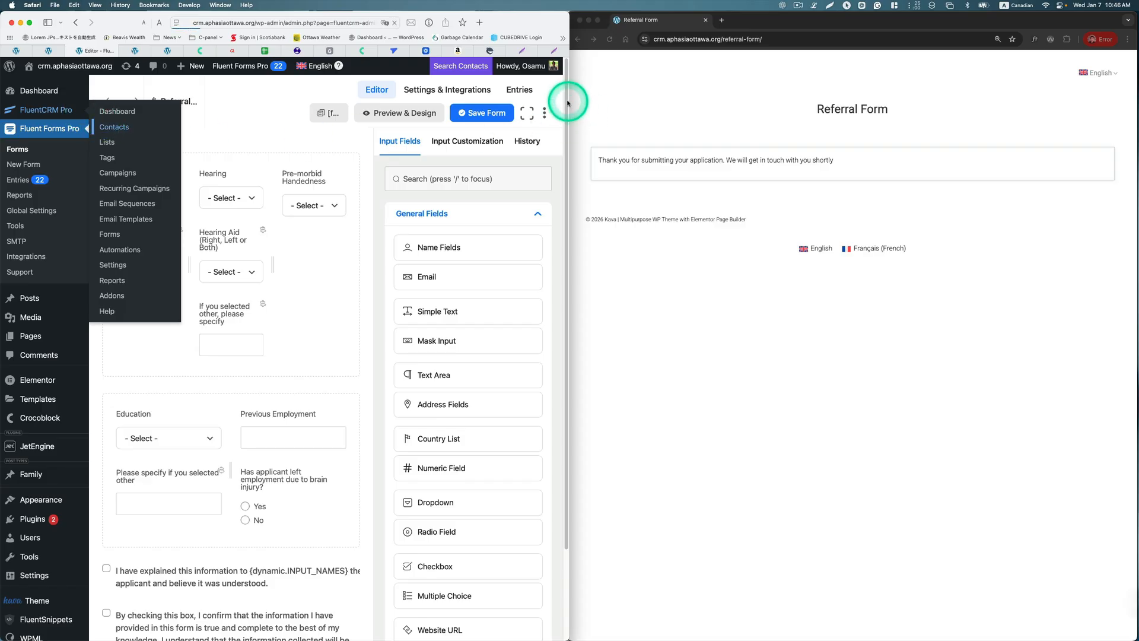
left_click_drag(568, 100, 1132, 101)
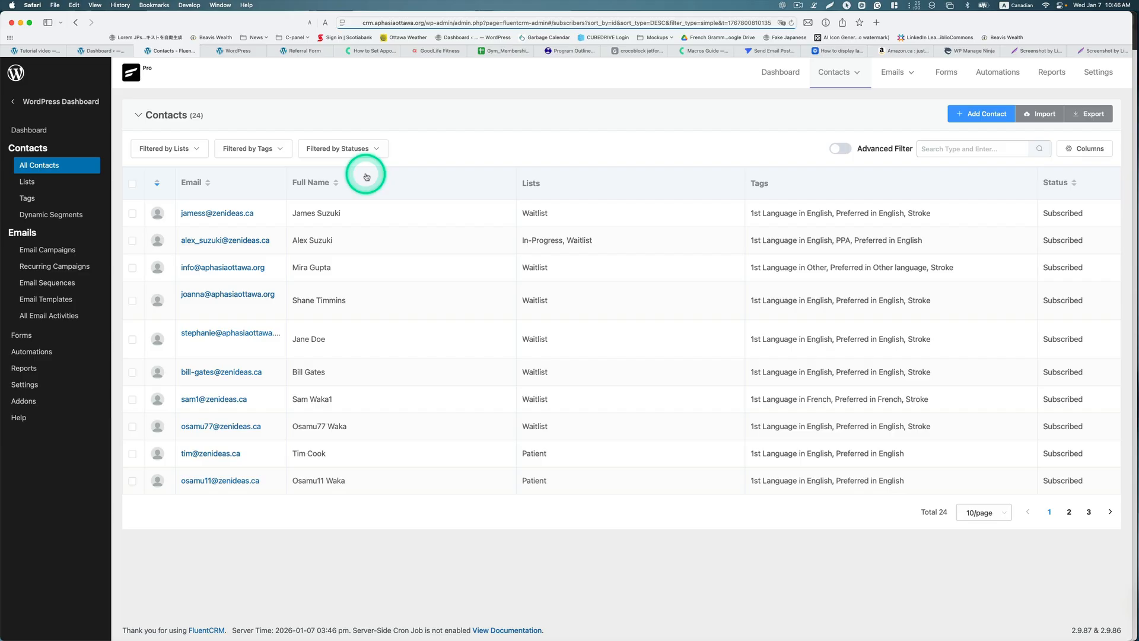
left_click(221, 213)
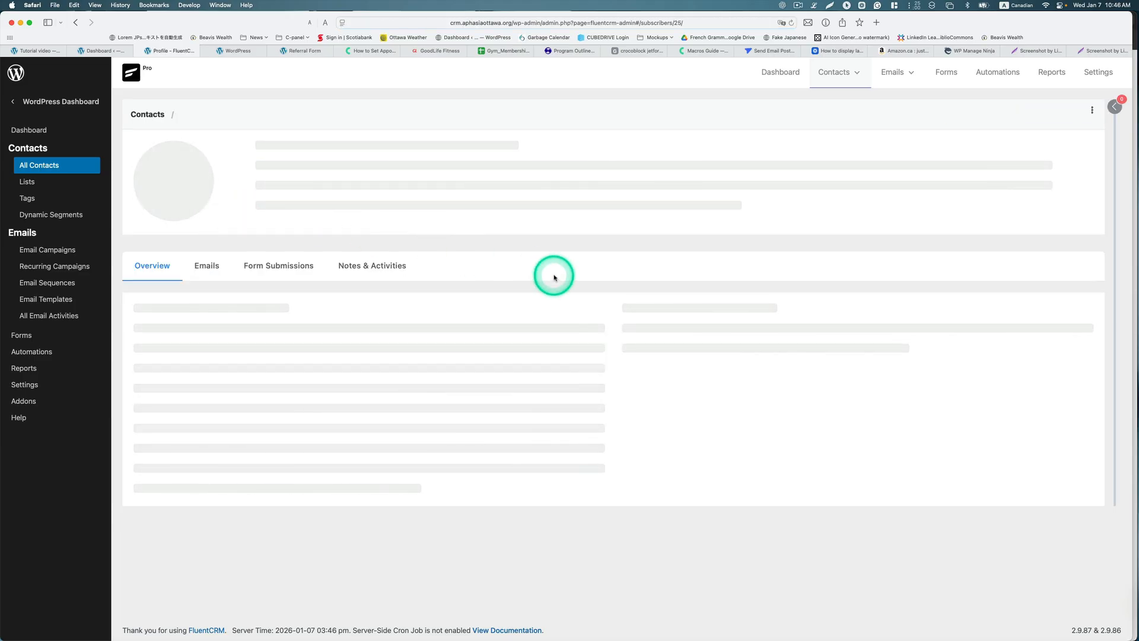
scroll(553, 273, "down", 20)
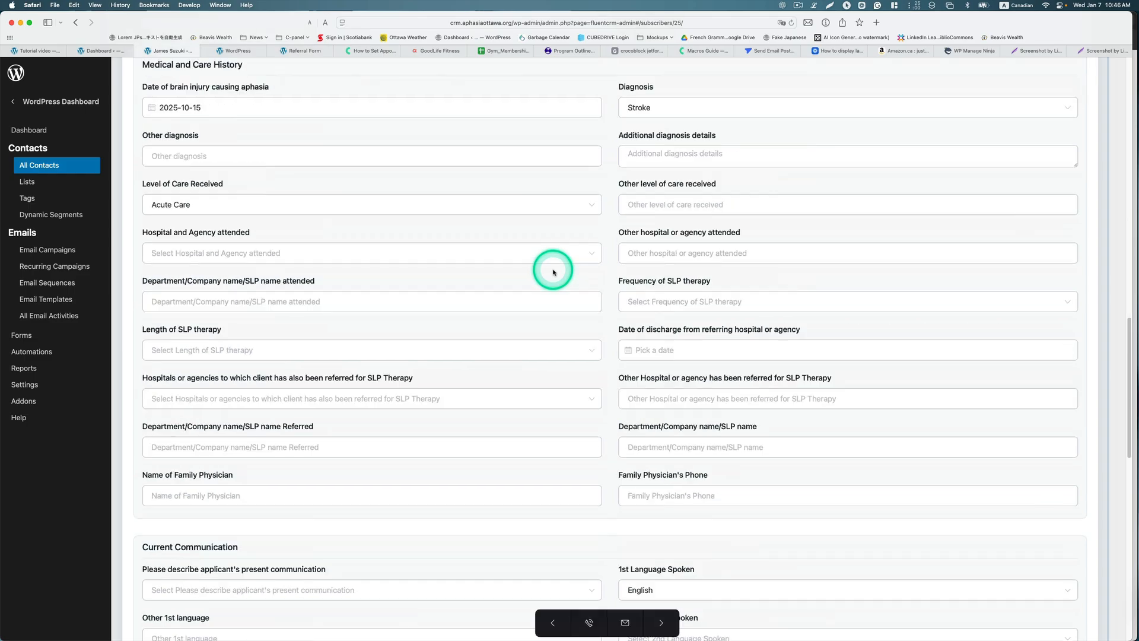
scroll(553, 270, "down", 5)
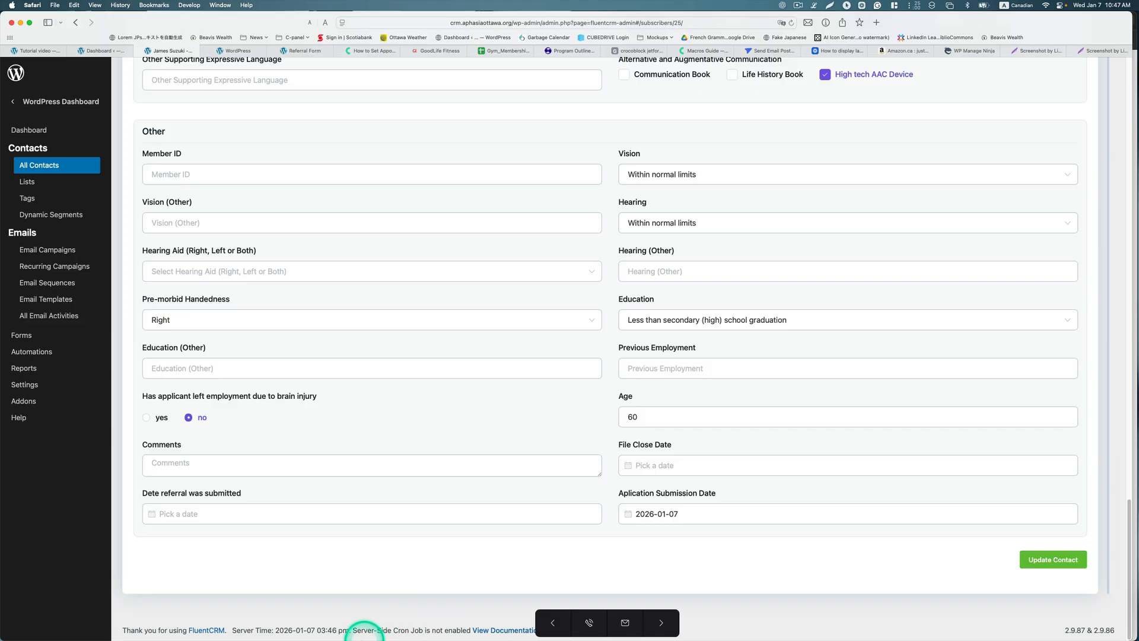
mouse_move(359, 619)
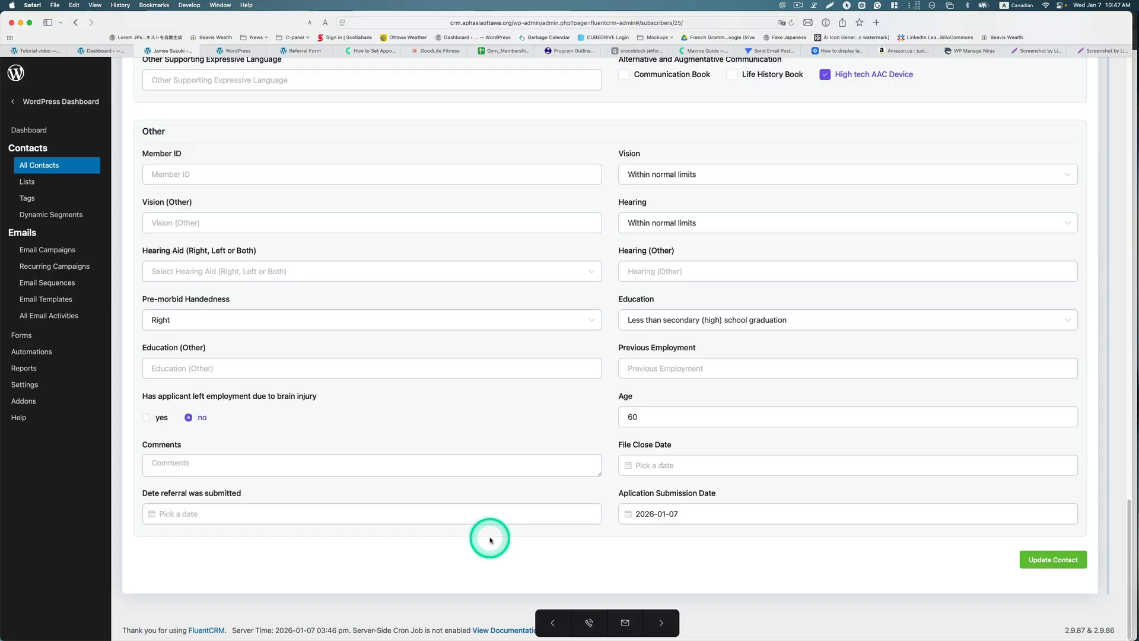
left_click(27, 385)
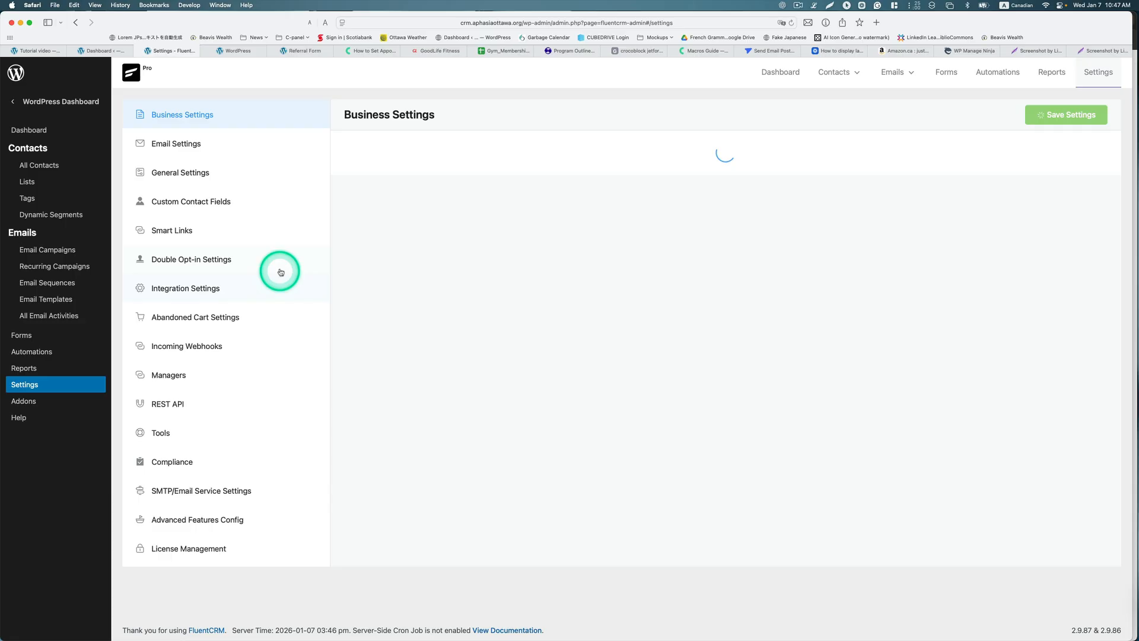
Step: Begin adding a new Date-type custom contact field
left_click(212, 209)
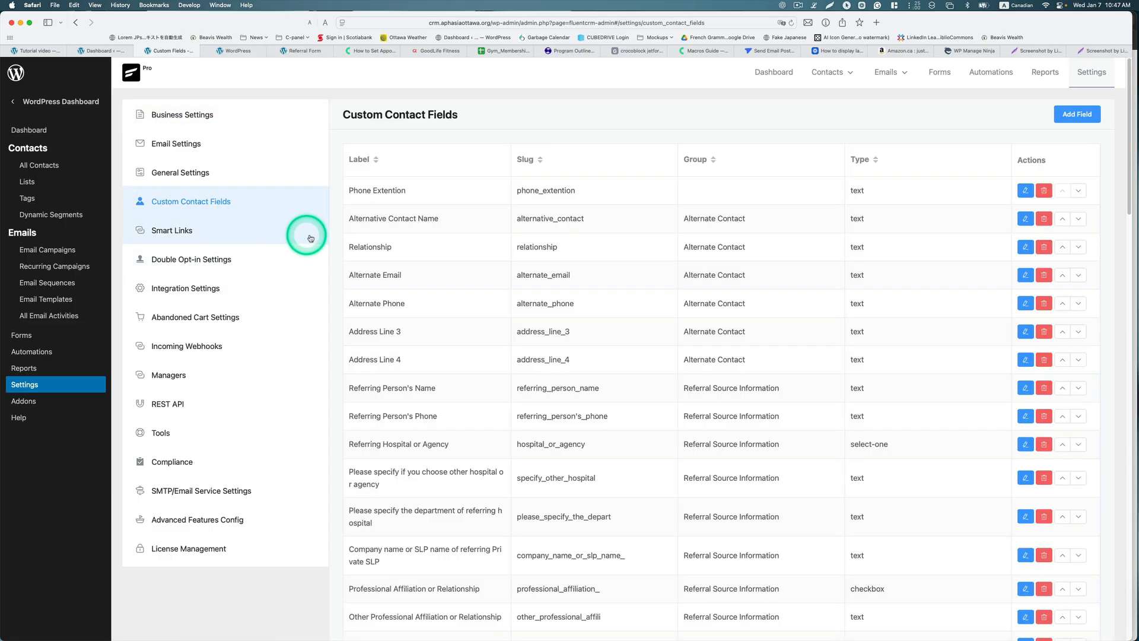
left_click(1075, 123)
left_click(363, 140)
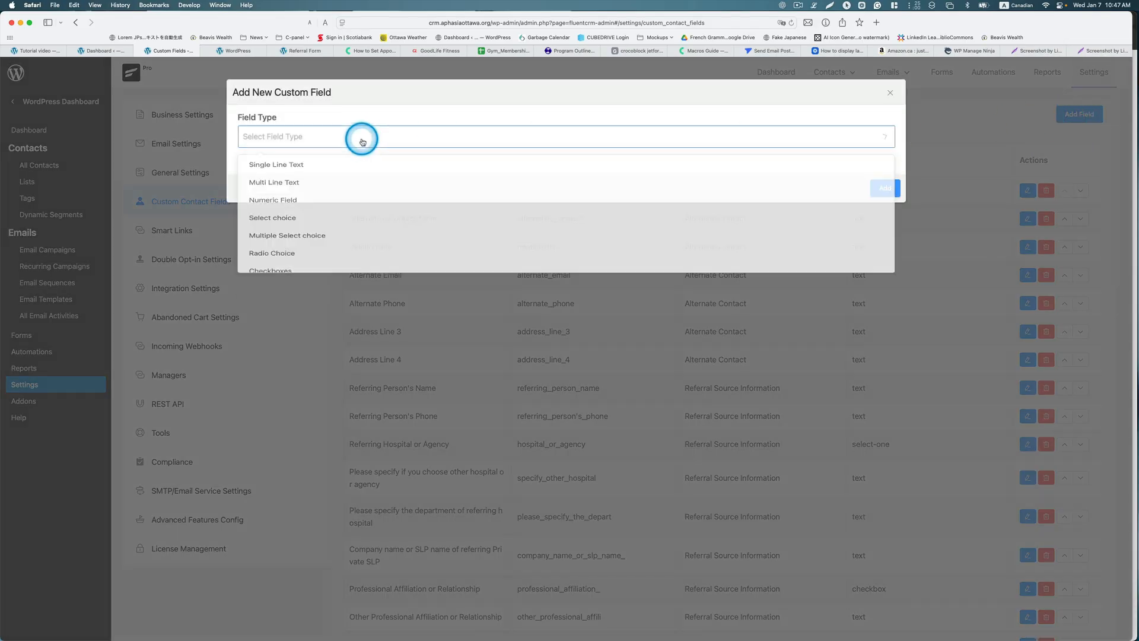
scroll(382, 209, "down", 3)
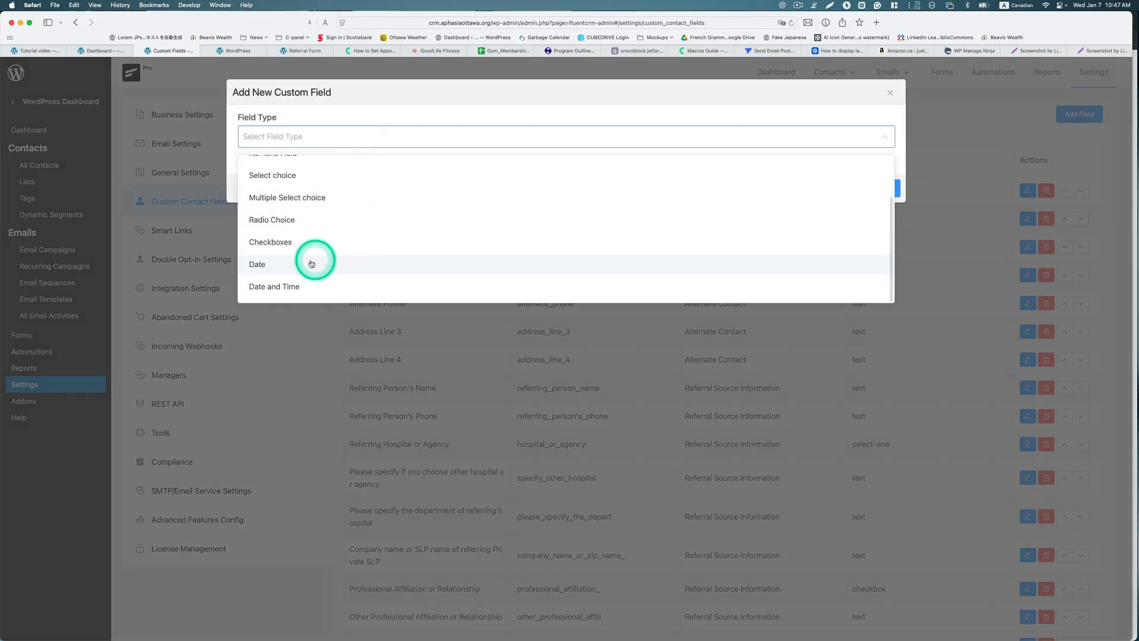
left_click(311, 263)
left_click(337, 181)
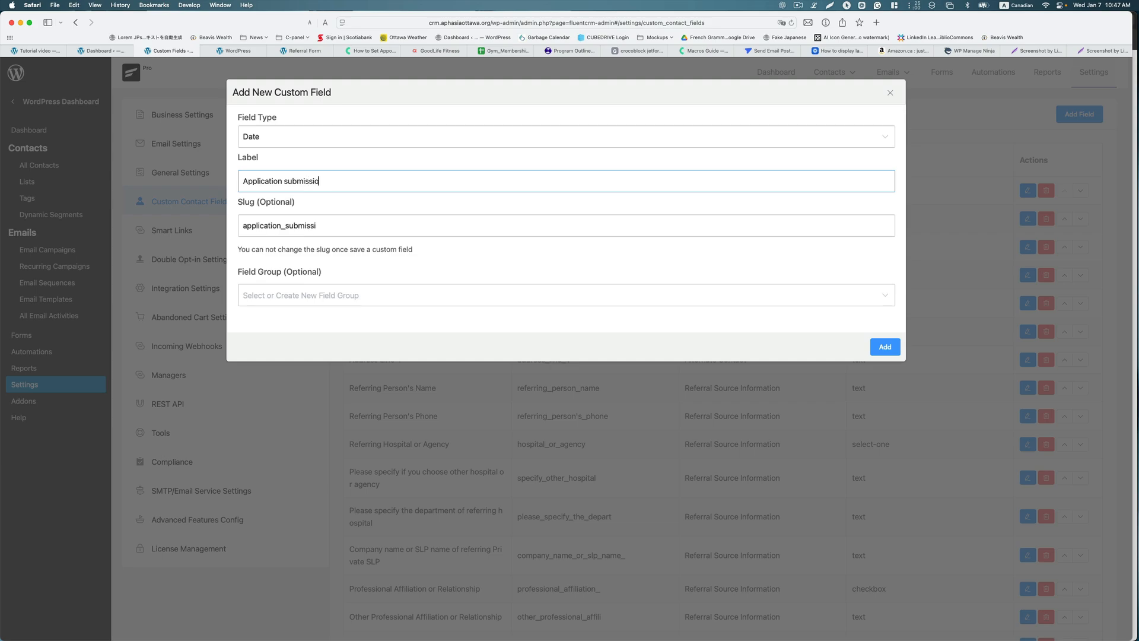
Step: Discard the new field since Aplication Submission Date already exists, and return to the Dashboard
left_click(304, 292)
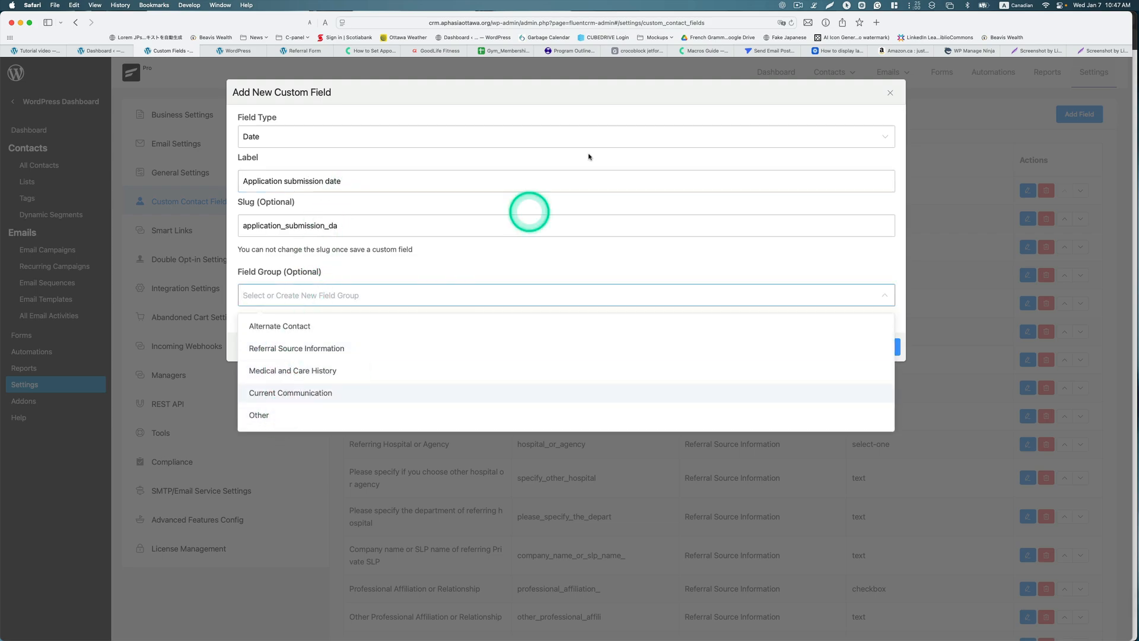
left_click(891, 93)
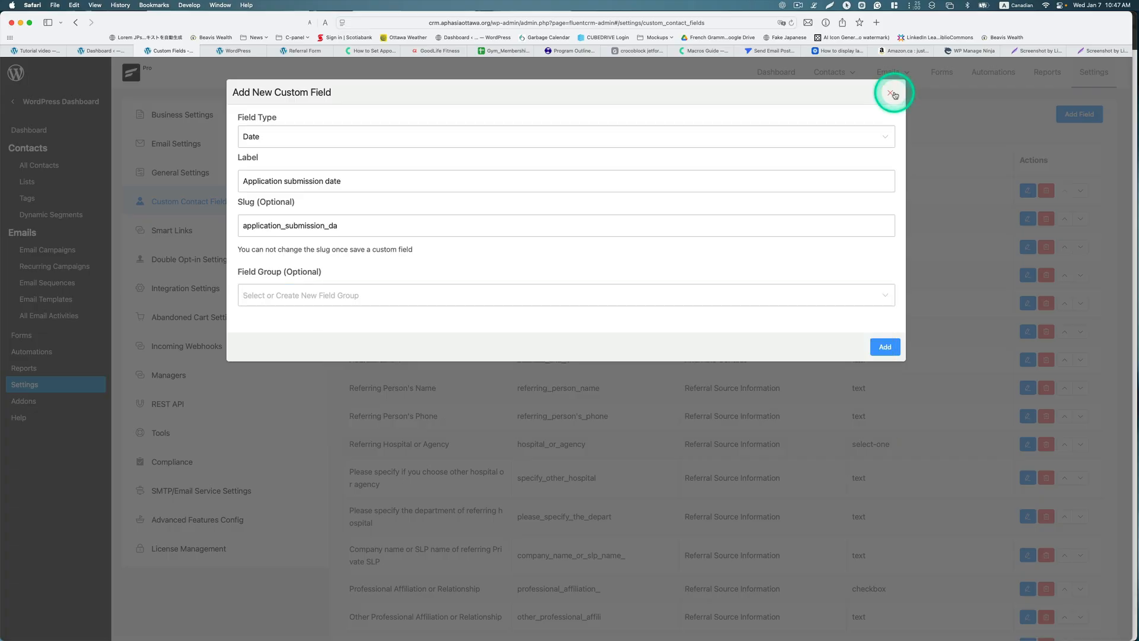
left_click(891, 93)
scroll(830, 321, "down", 15)
scroll(825, 335, "down", 3)
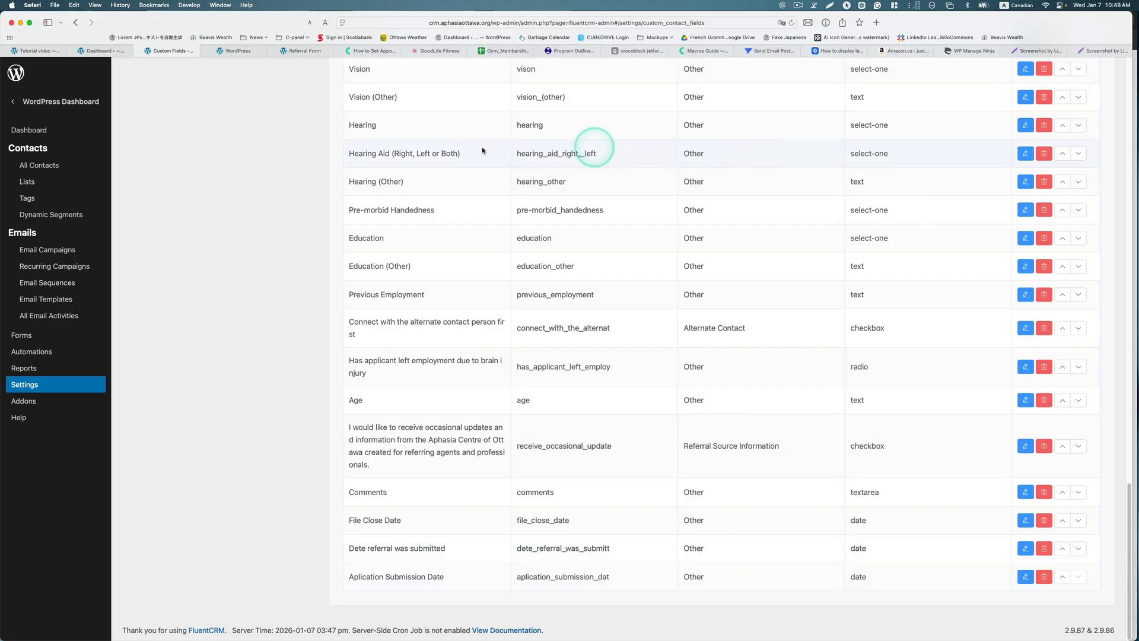
left_click(26, 130)
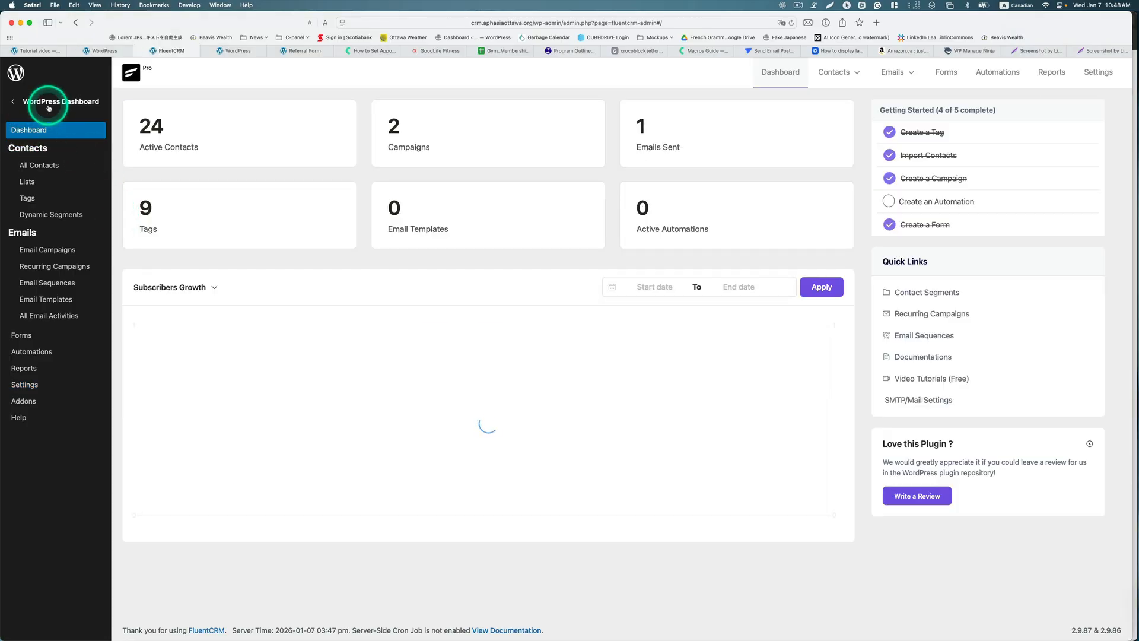
Step: Open the Referral Form's Configure Integrations page from the Fluent Forms list
left_click(48, 108)
mouse_move(60, 382)
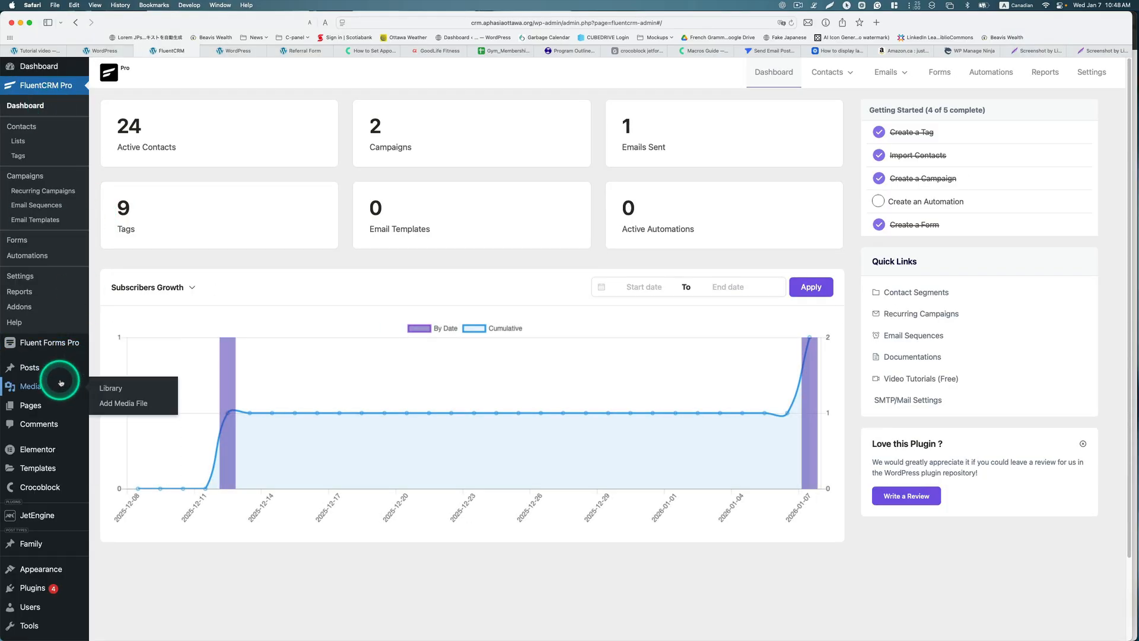
left_click(112, 347)
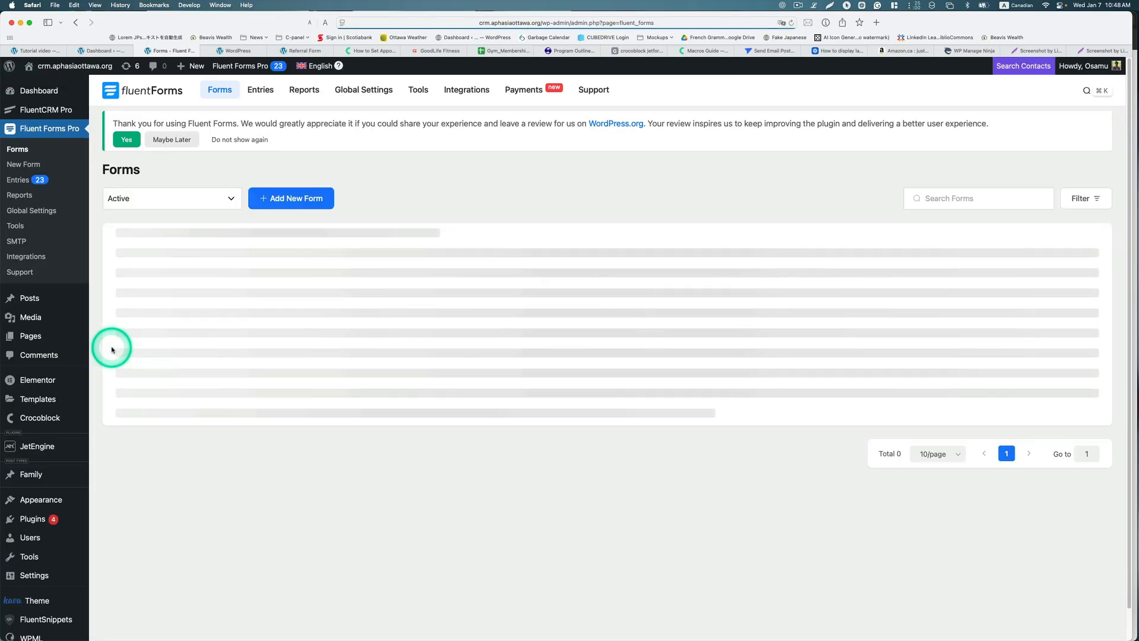
mouse_move(117, 322)
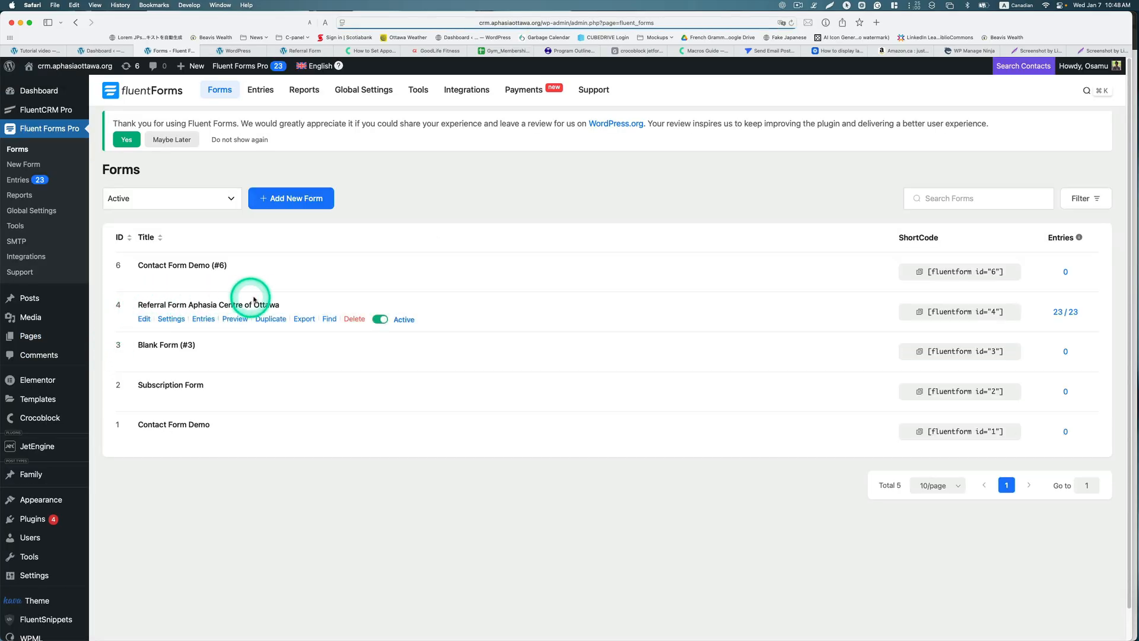
left_click(177, 322)
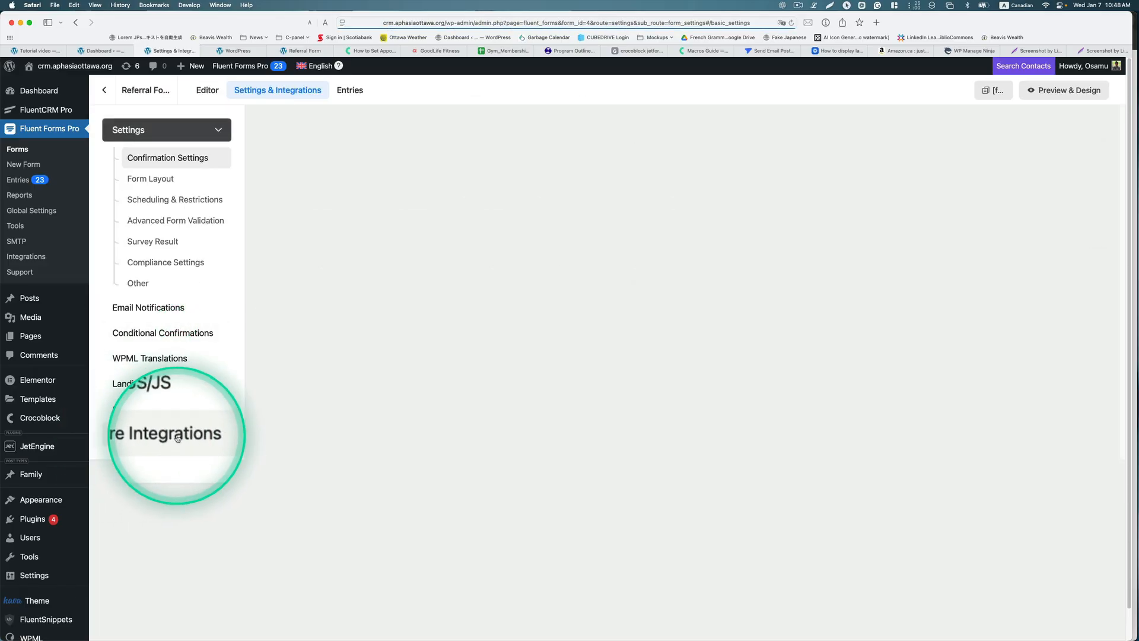
left_click(139, 441)
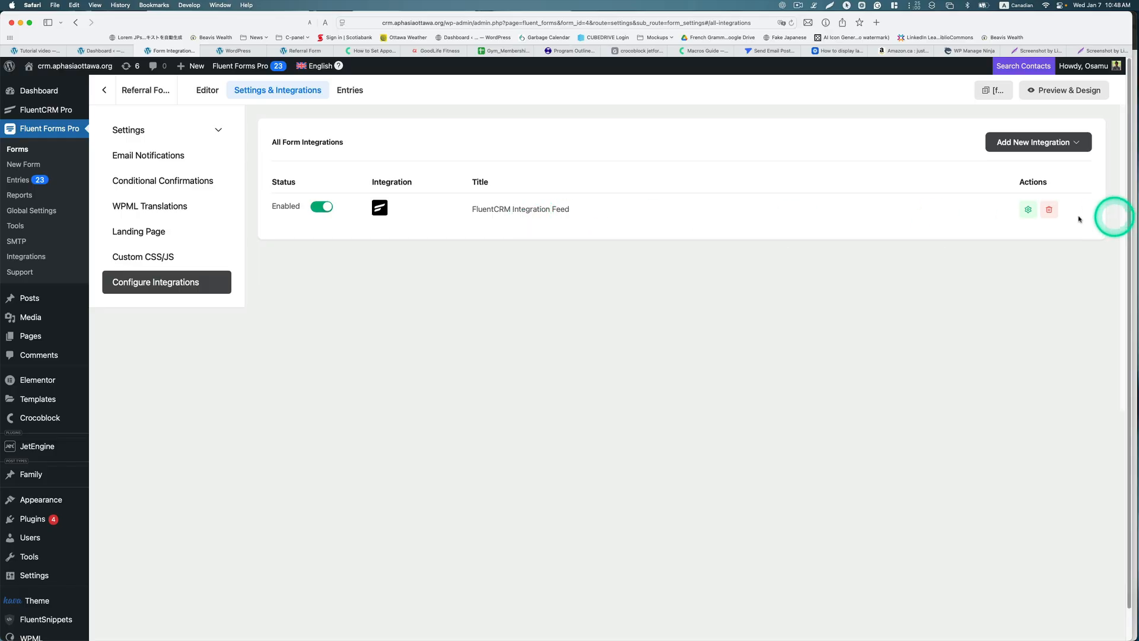
Step: Edit the FluentCRM feed and map its last Other Fields row to Aplication Submission Date
left_click(1027, 209)
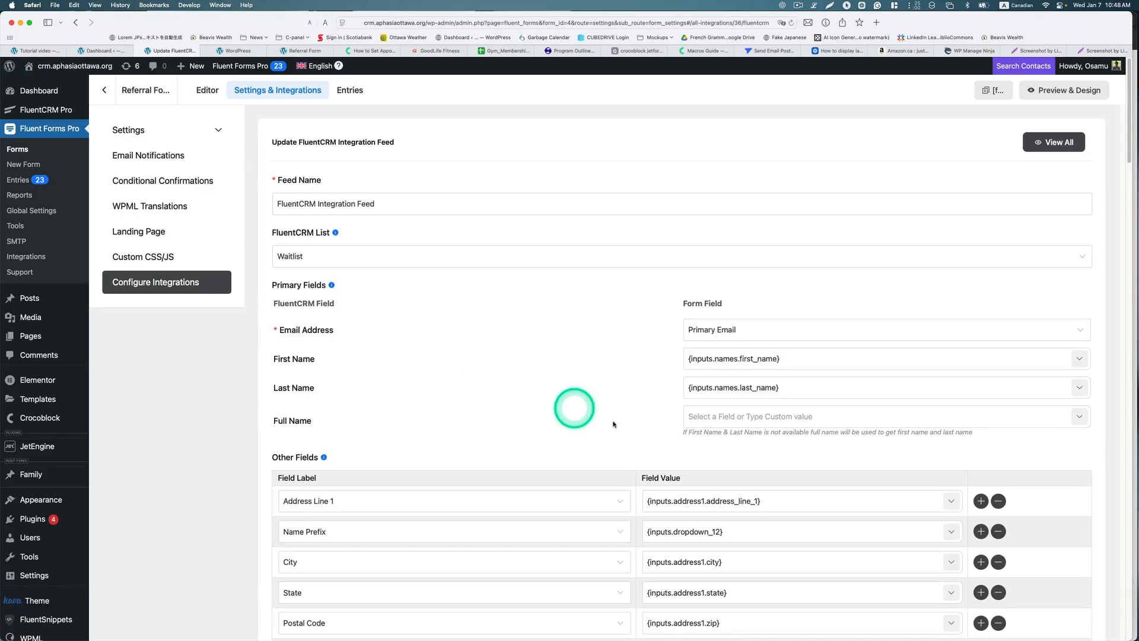
scroll(641, 432, "down", 14)
scroll(715, 444, "down", 15)
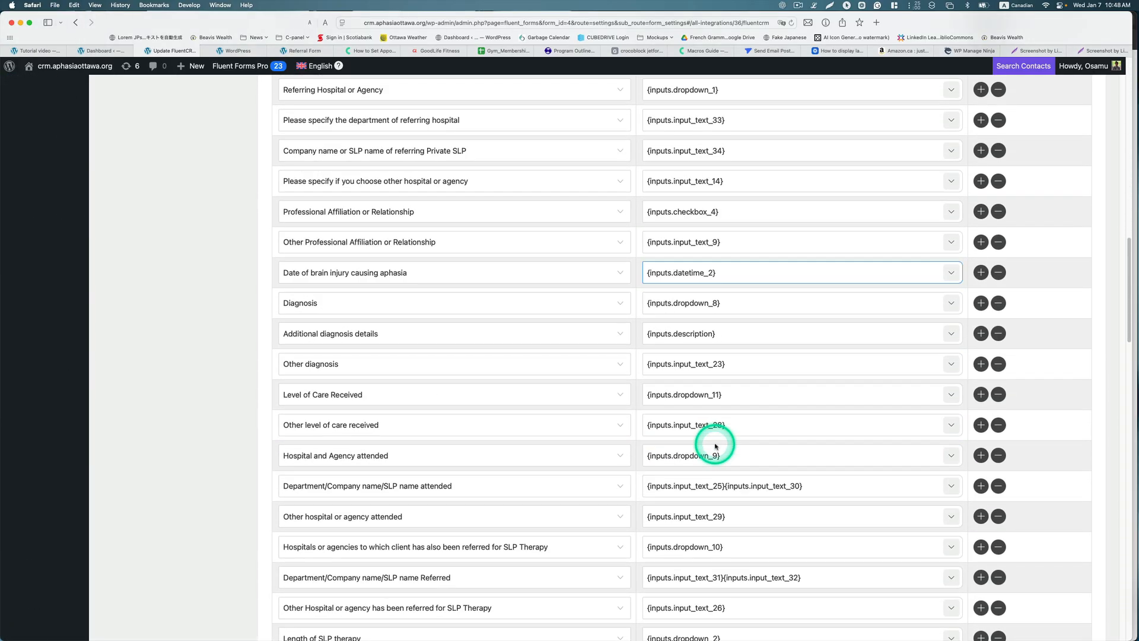
scroll(715, 444, "down", 6)
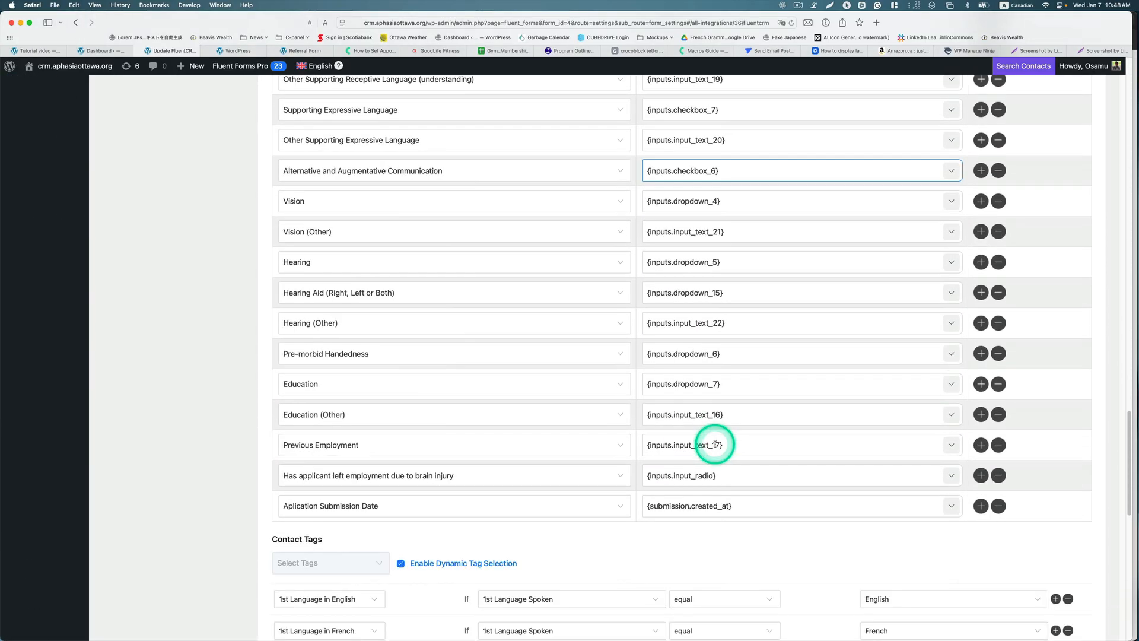
left_click(363, 434)
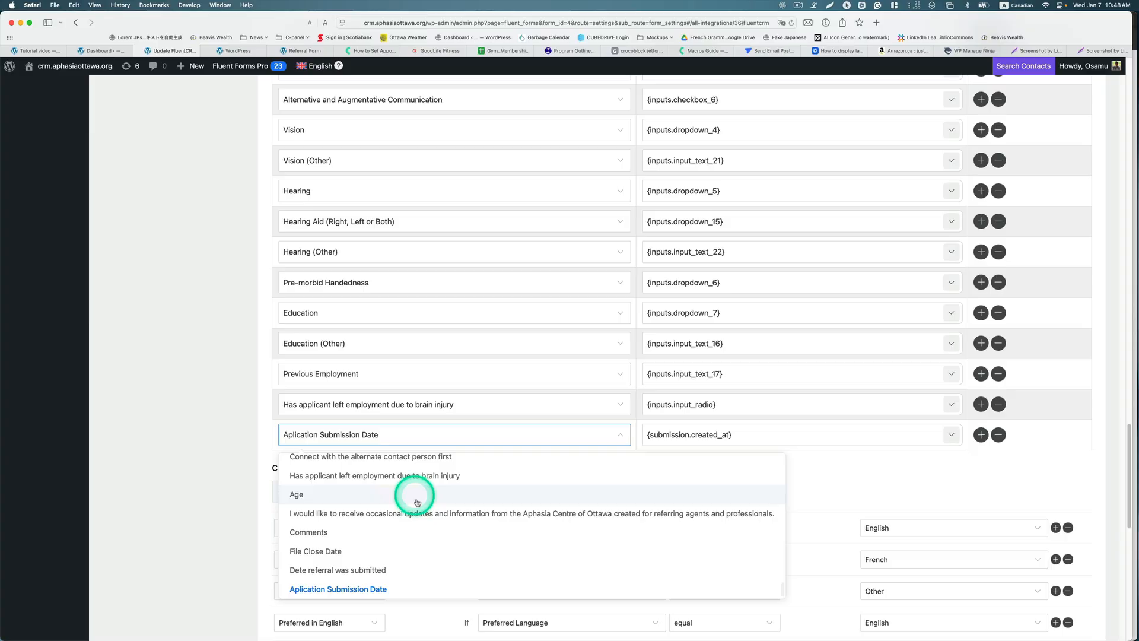
scroll(418, 504, "down", 5)
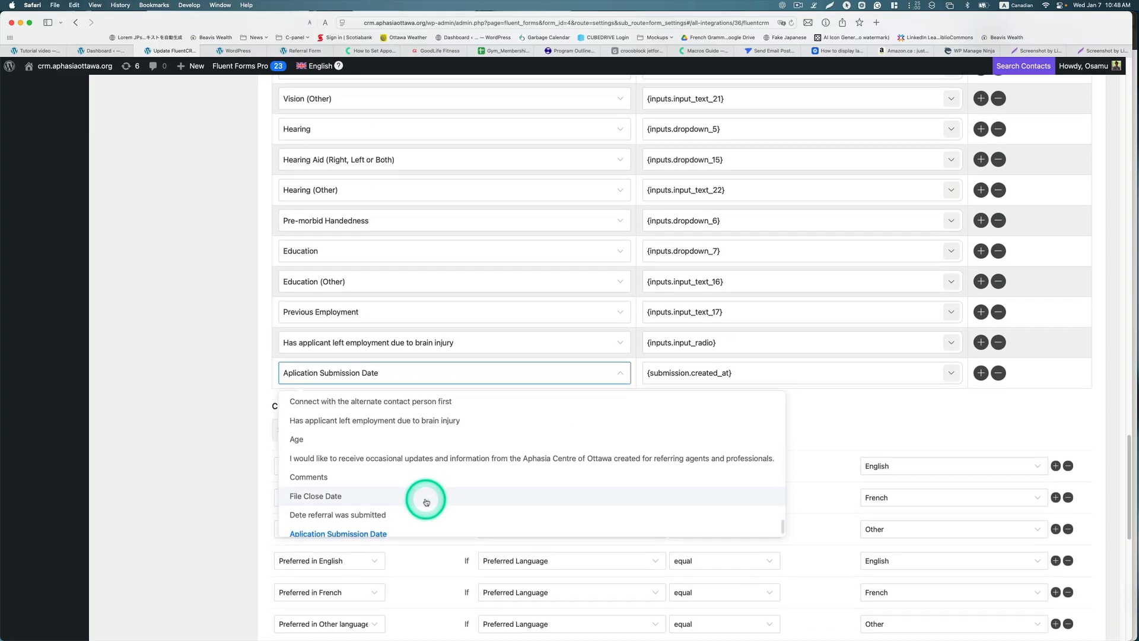
scroll(425, 505, "down", 2)
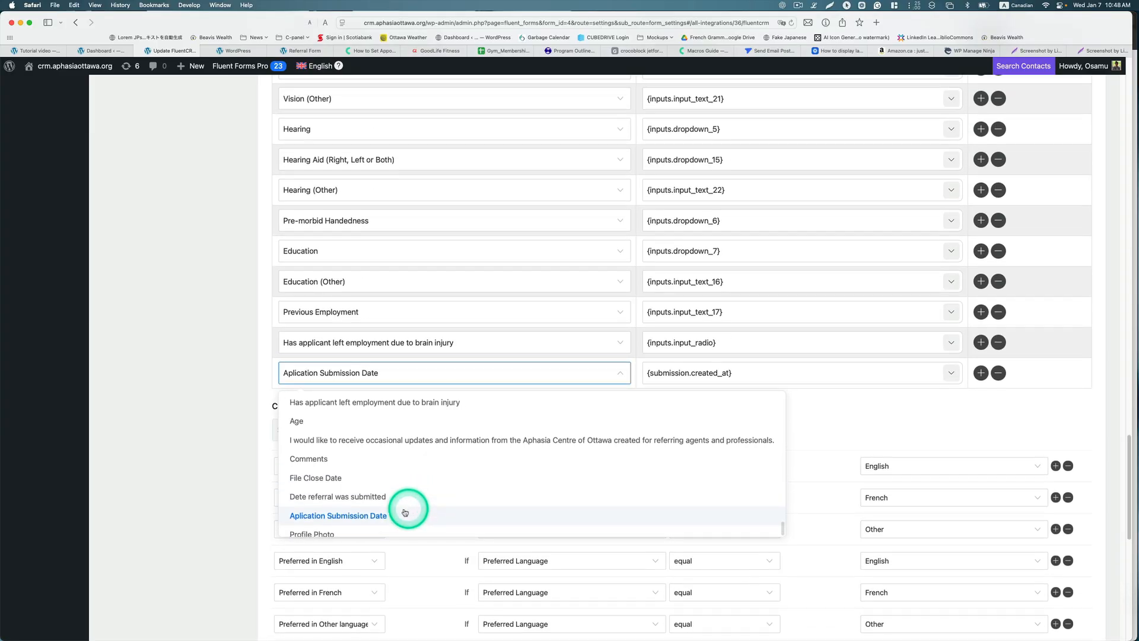
key("alt+a")
left_click(365, 519)
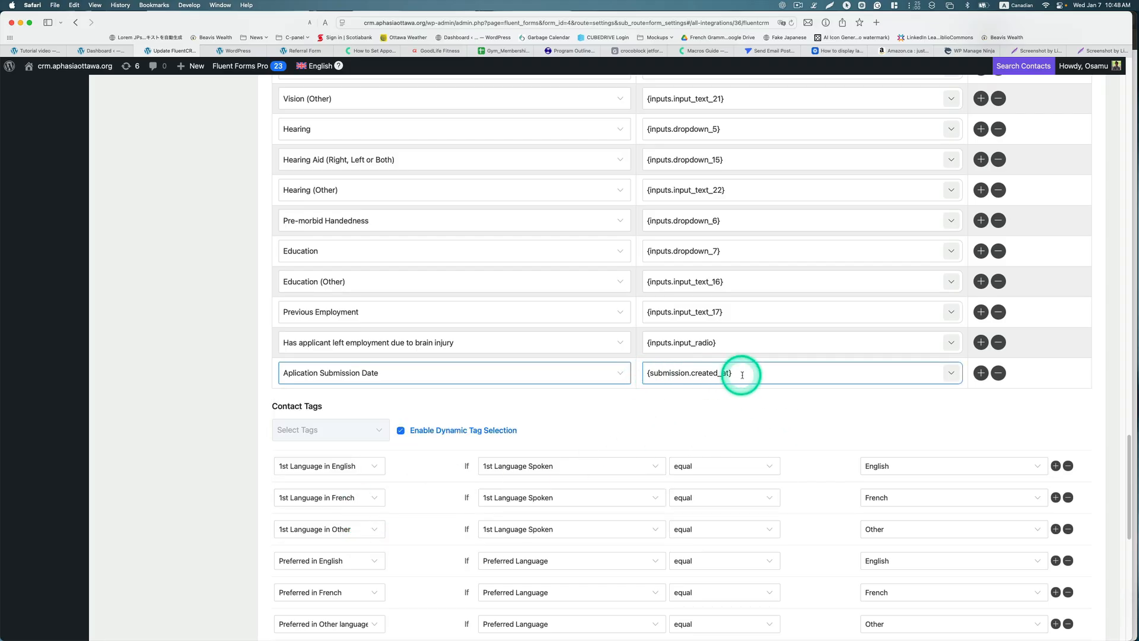
left_click(952, 374)
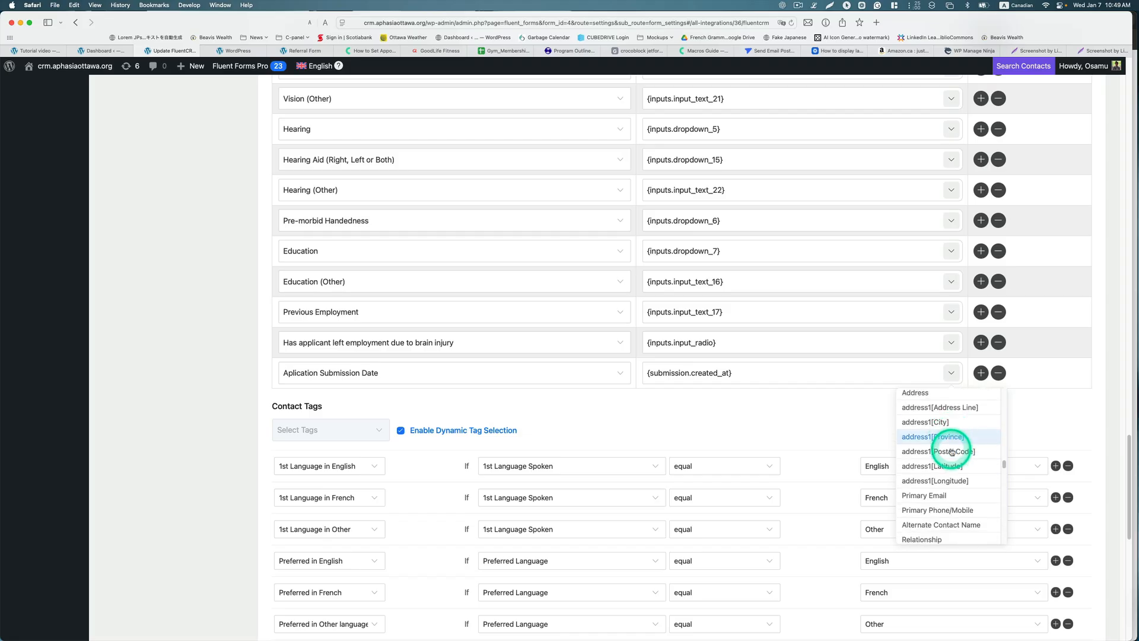
Step: Insert Submission Create Date as the value, keeping a single {submission.created_at}
scroll(952, 452, "down", 3)
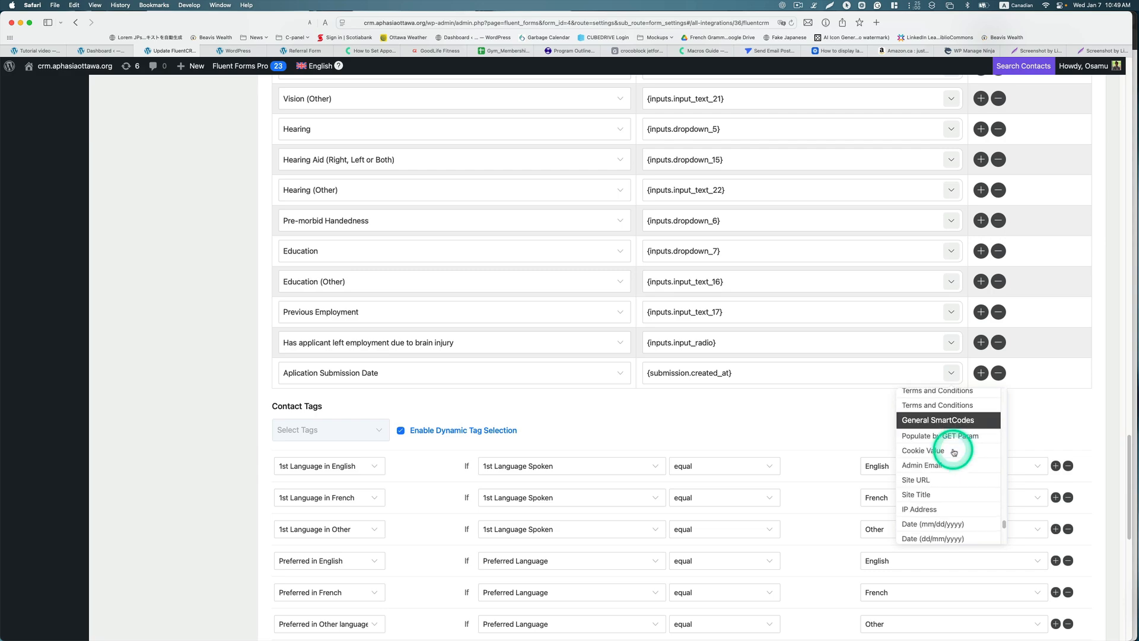
scroll(953, 452, "down", 2)
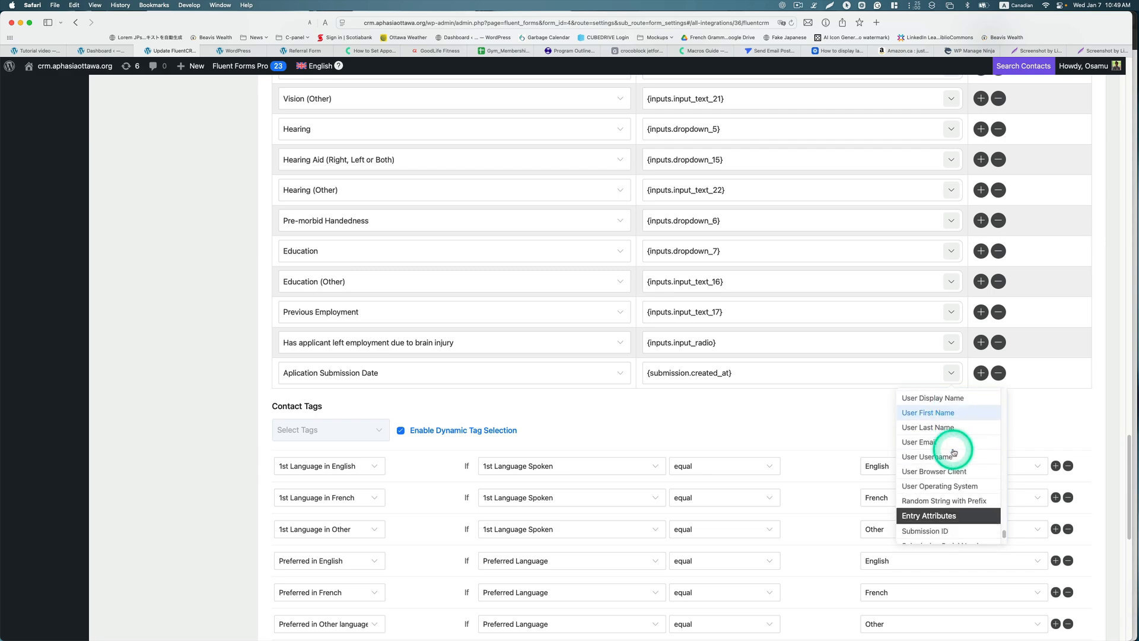
scroll(954, 452, "down", 2)
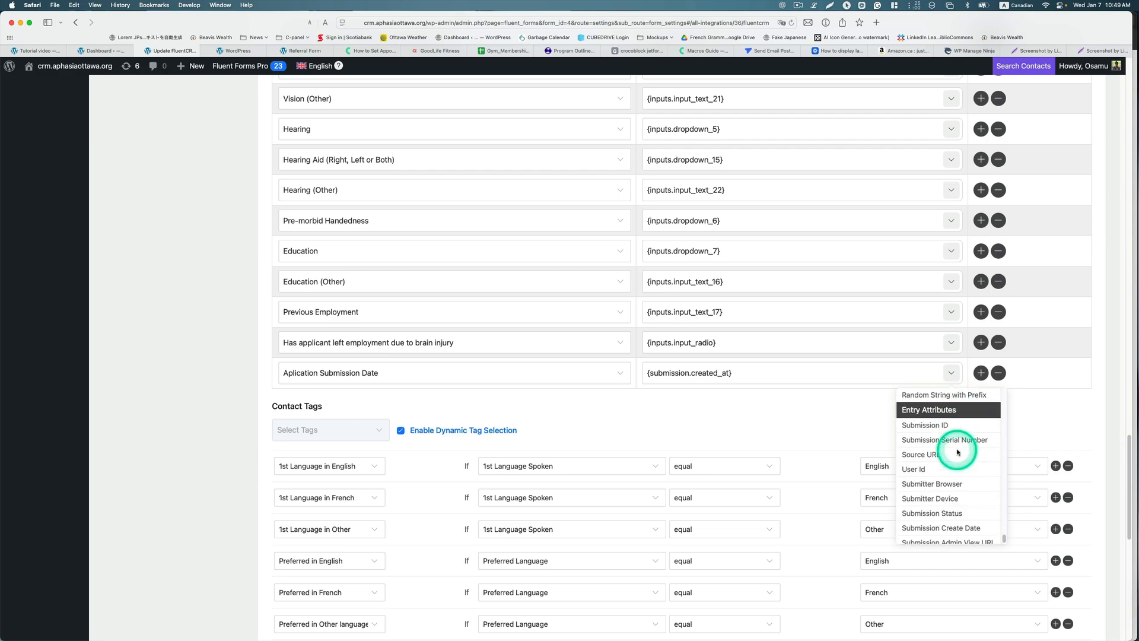
scroll(967, 474, "down", 2)
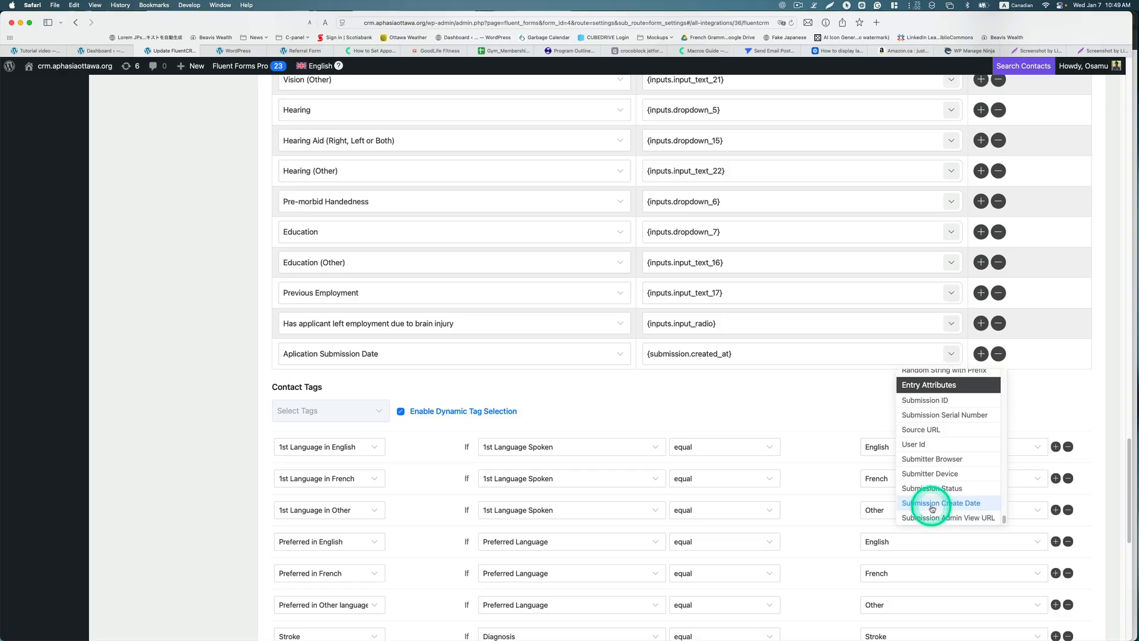
left_click(930, 504)
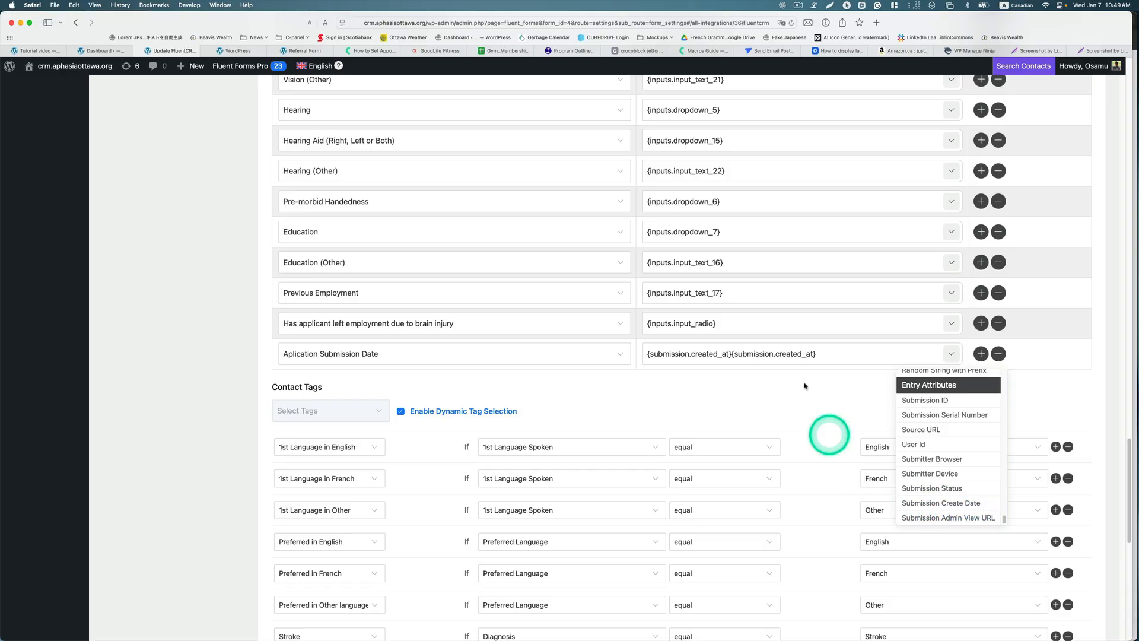
left_click_drag(820, 354, 737, 354)
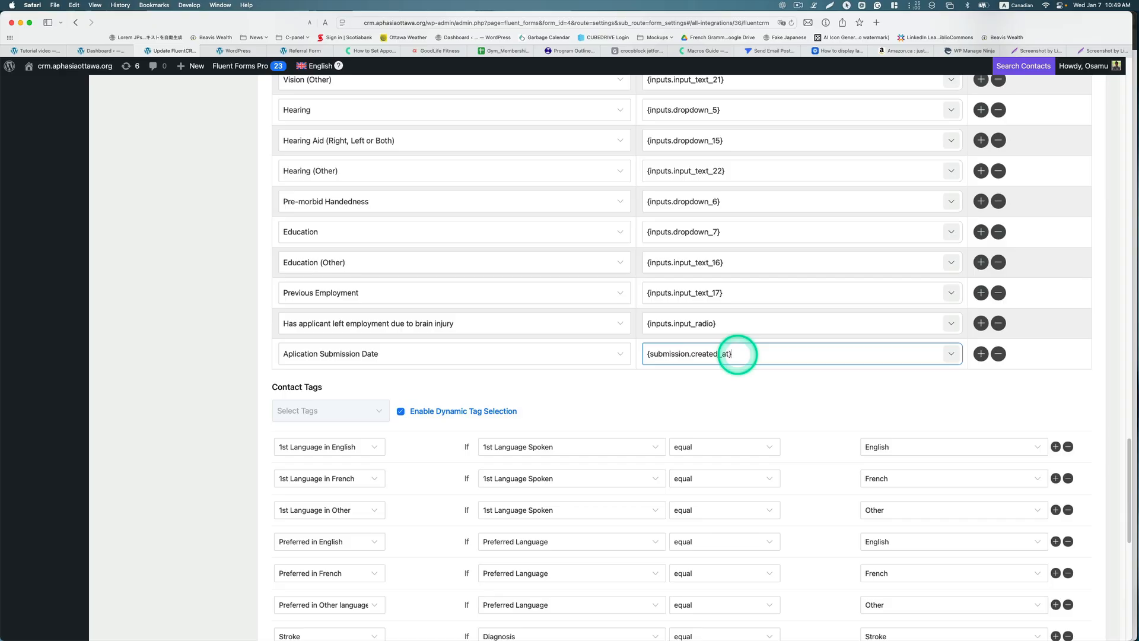
Step: Save the FluentCRM feed
scroll(791, 326, "up", 20)
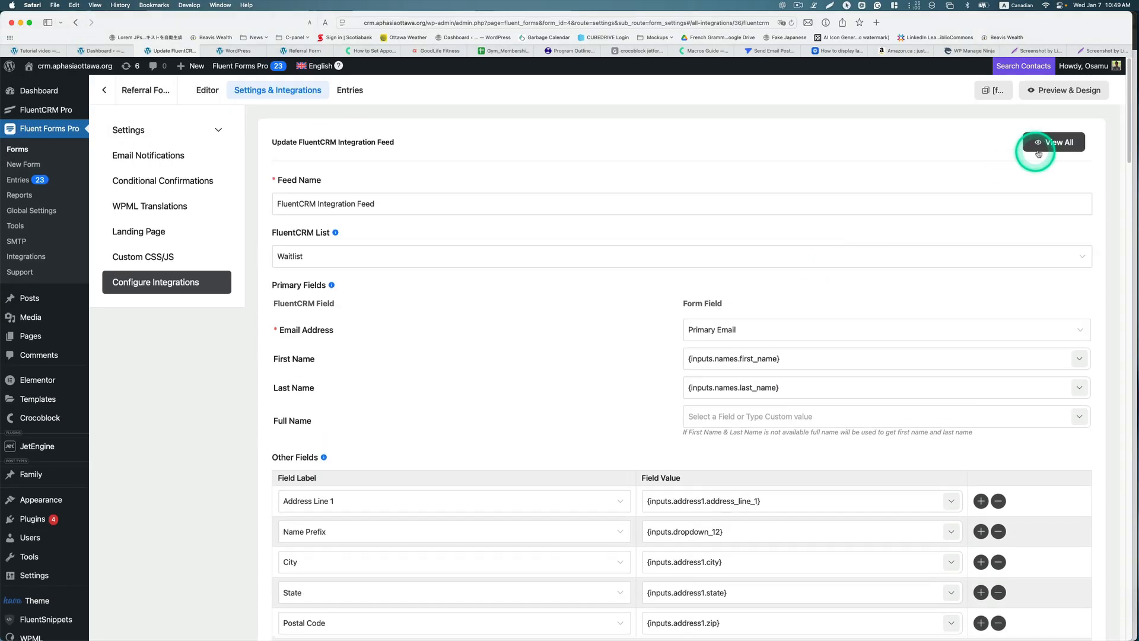
scroll(874, 241, "down", 20)
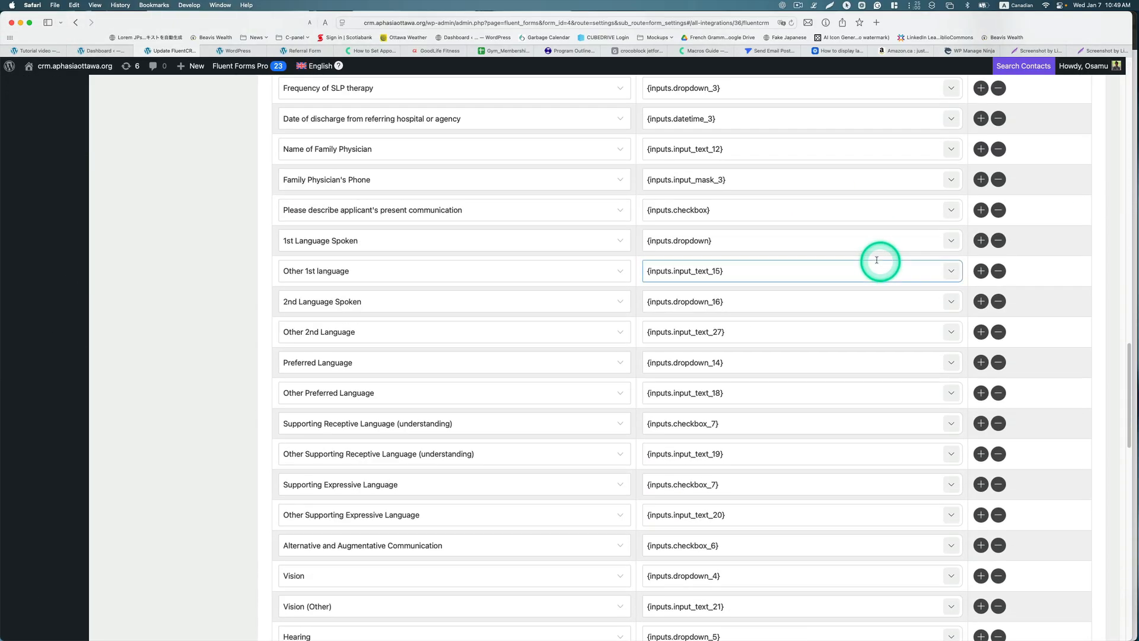
scroll(877, 260, "down", 15)
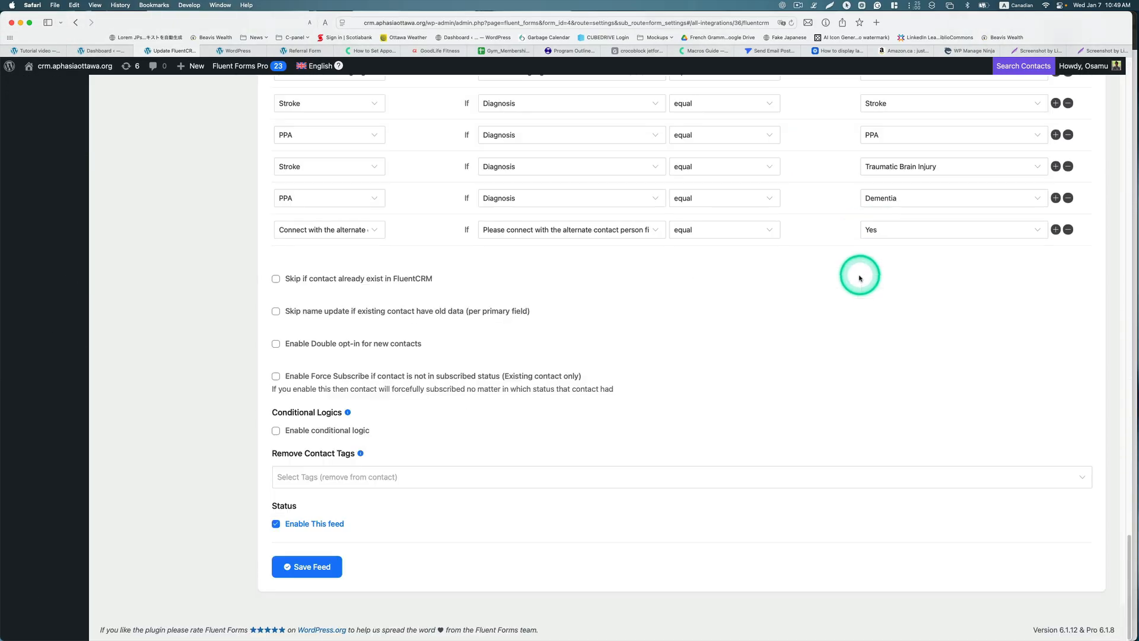
left_click(324, 575)
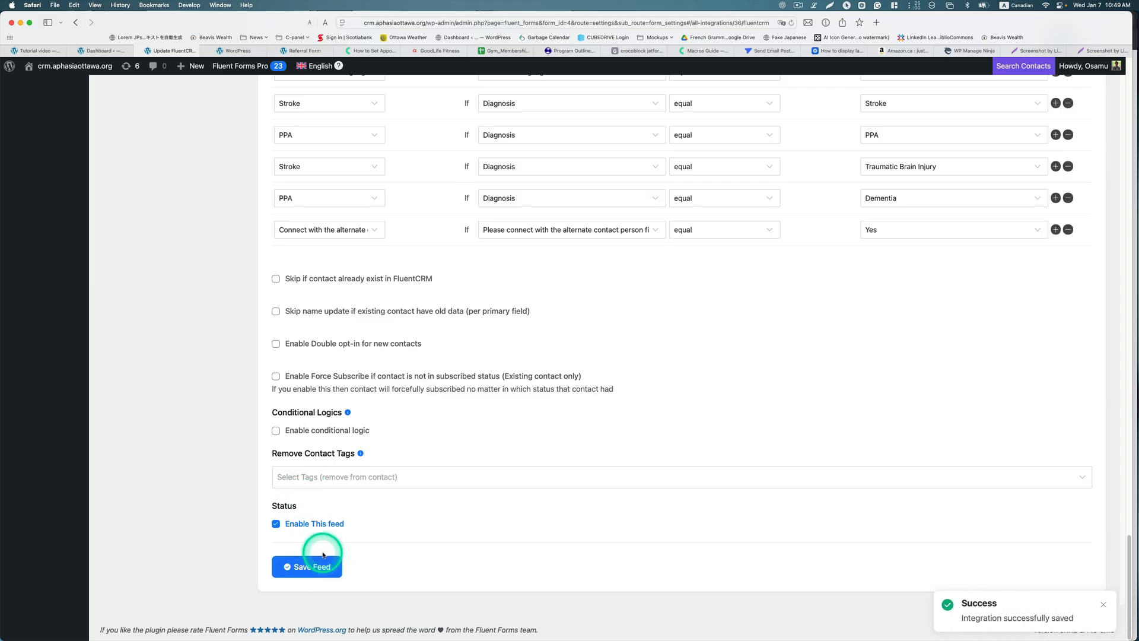